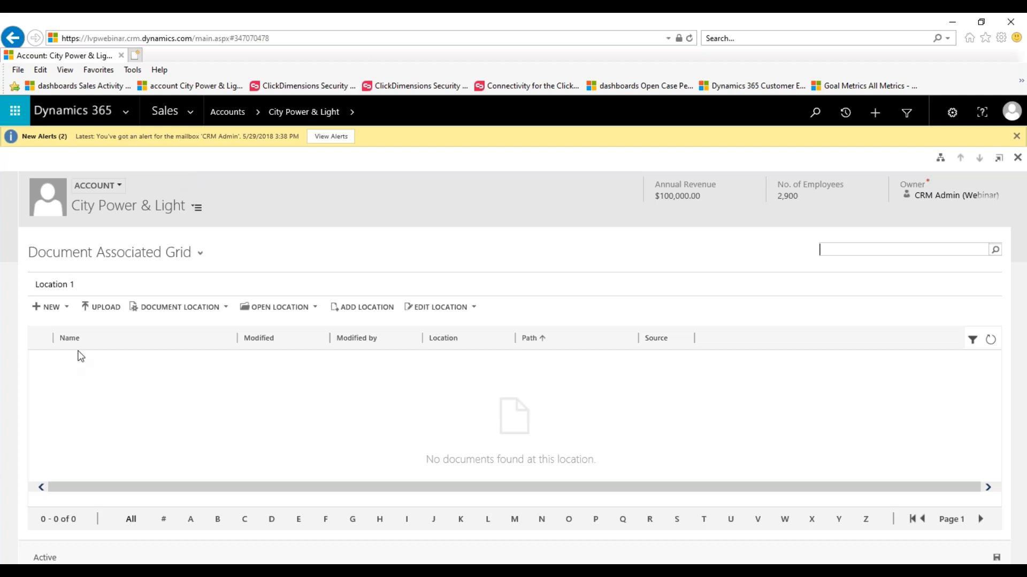
Step: Create a new Word document named "Webinar Document" in the City Power & Light account's document location
left_click(56, 308)
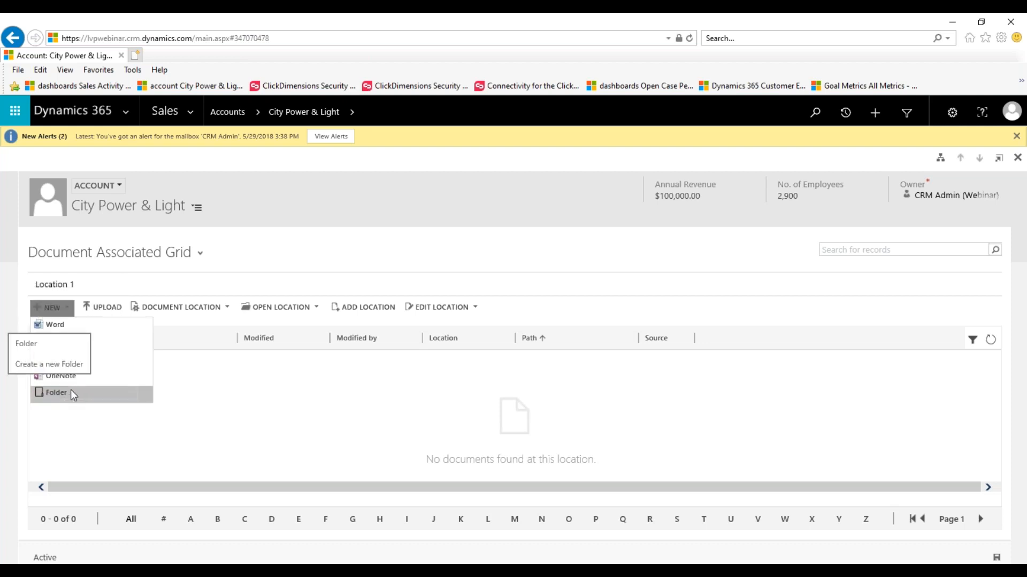
left_click(155, 363)
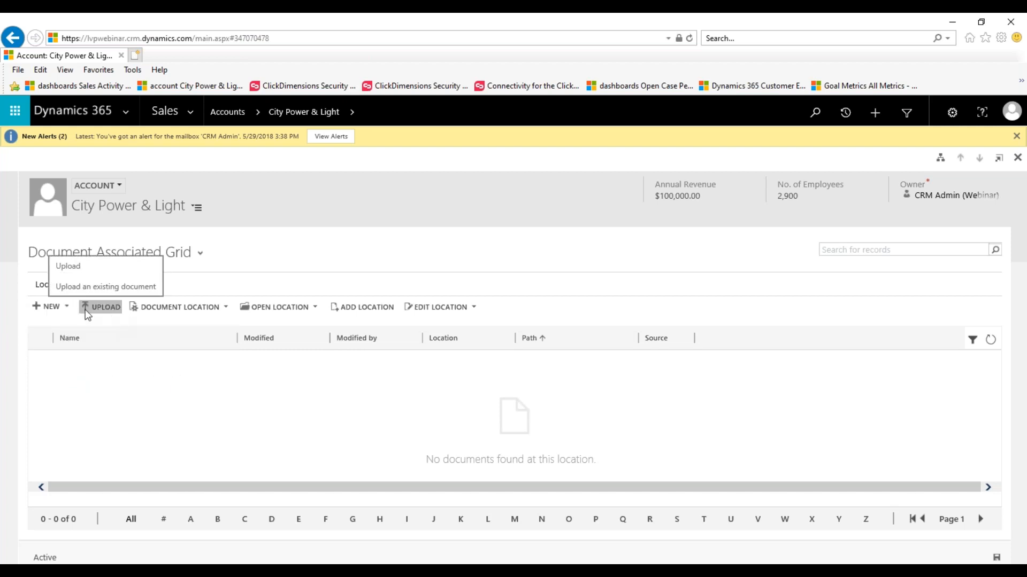
left_click(65, 311)
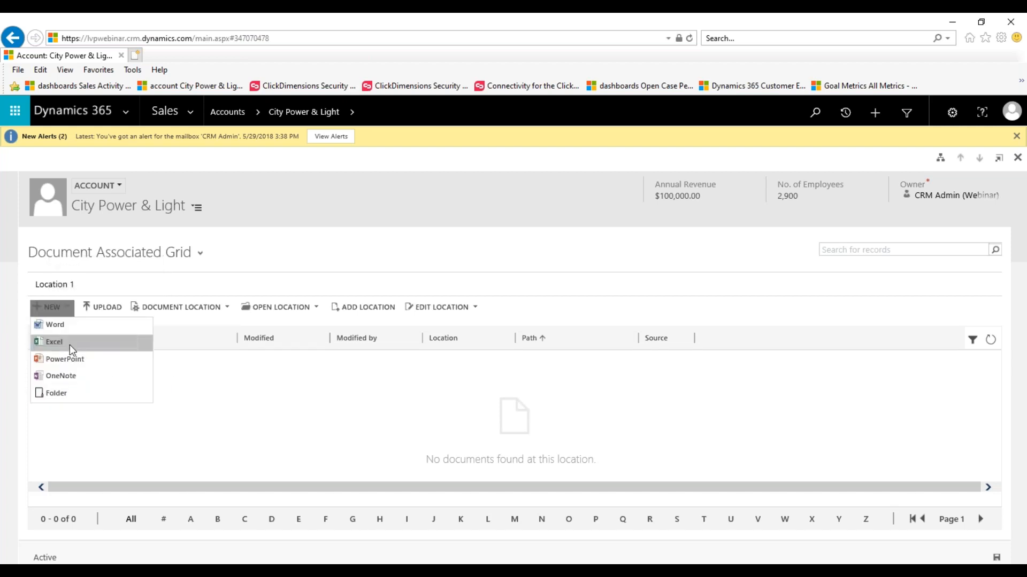
left_click(70, 326)
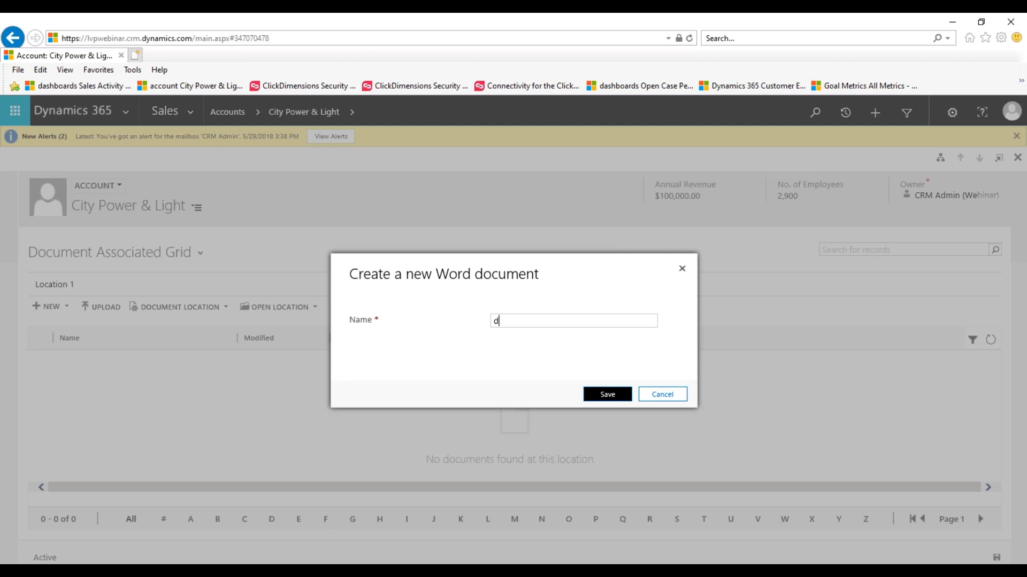
type("Webinar Document")
left_click(600, 394)
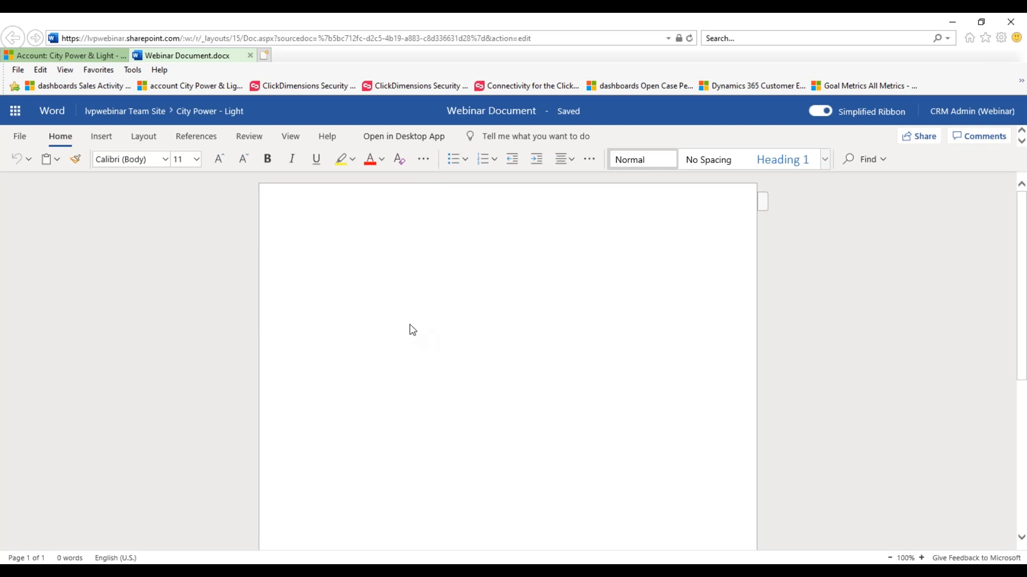
Step: Write "Testing Sharepoint Save" in the new document and close it to return to the account's document list
type("Testing")
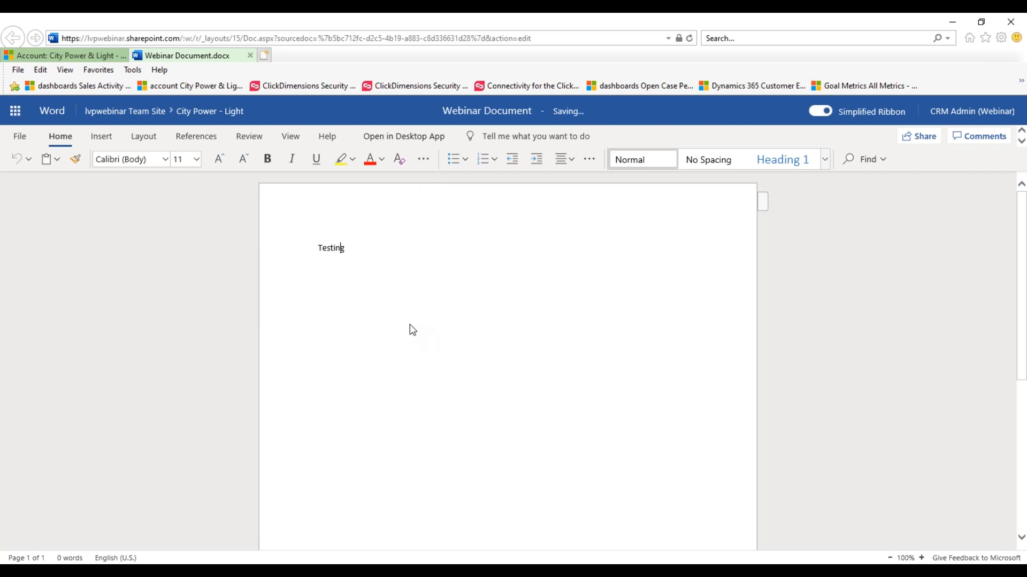
type(" Sharepoint Save")
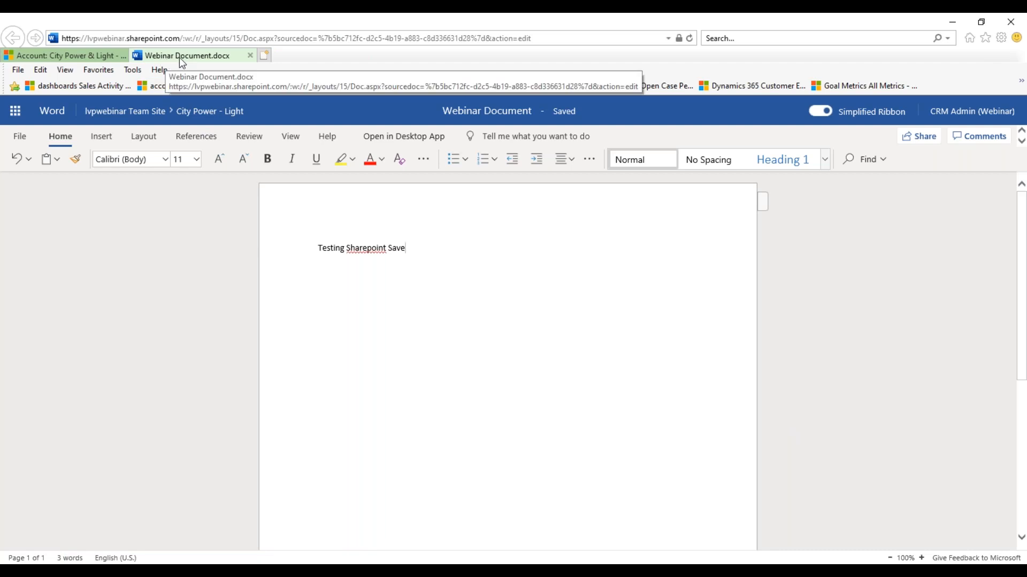
key("ctrl+w")
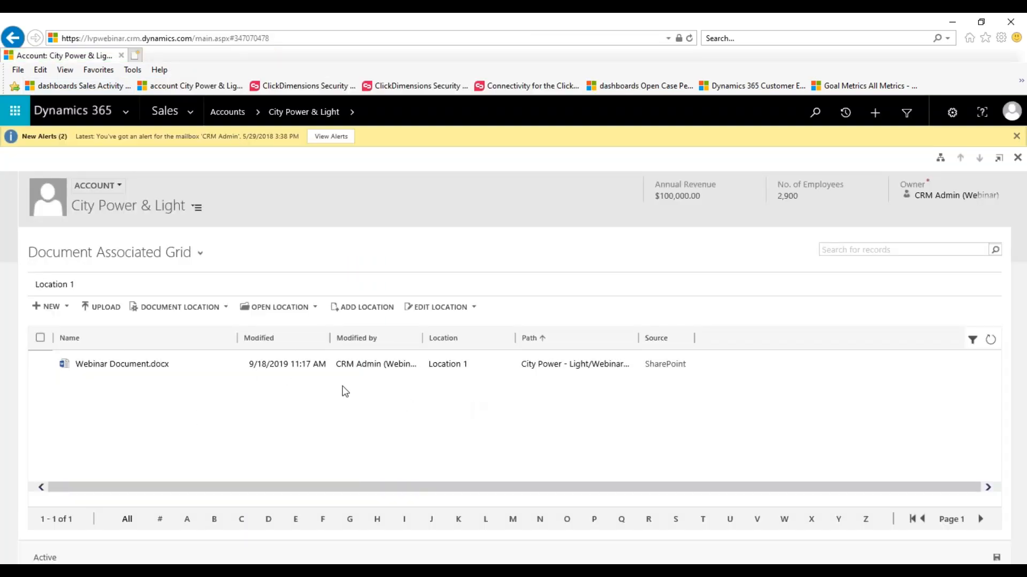
Step: Open Webinar Document.docx for editing, launch it in the desktop version of Word, and dismiss the resulting notice
left_click(171, 369)
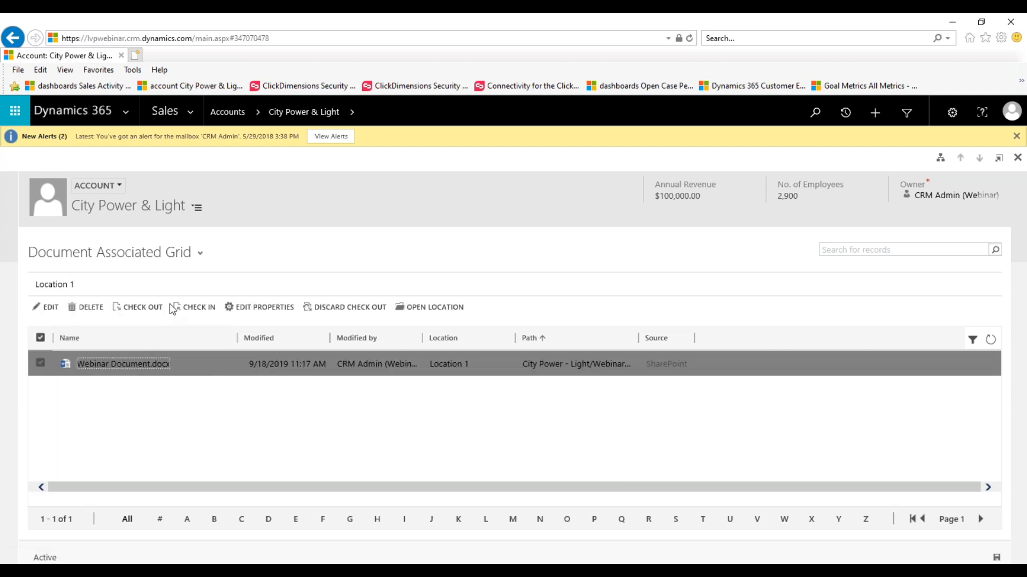
left_click(47, 307)
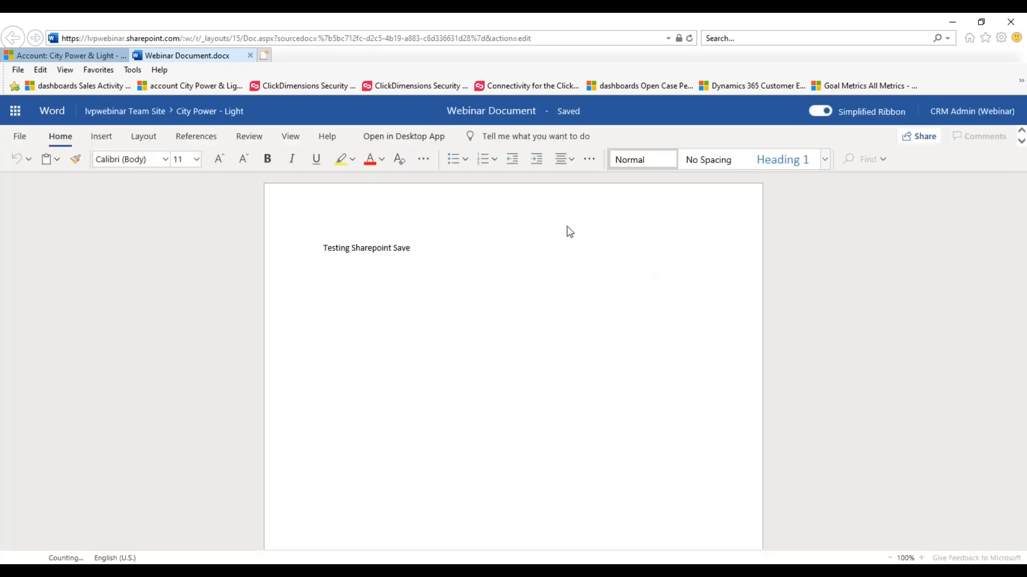
left_click(426, 140)
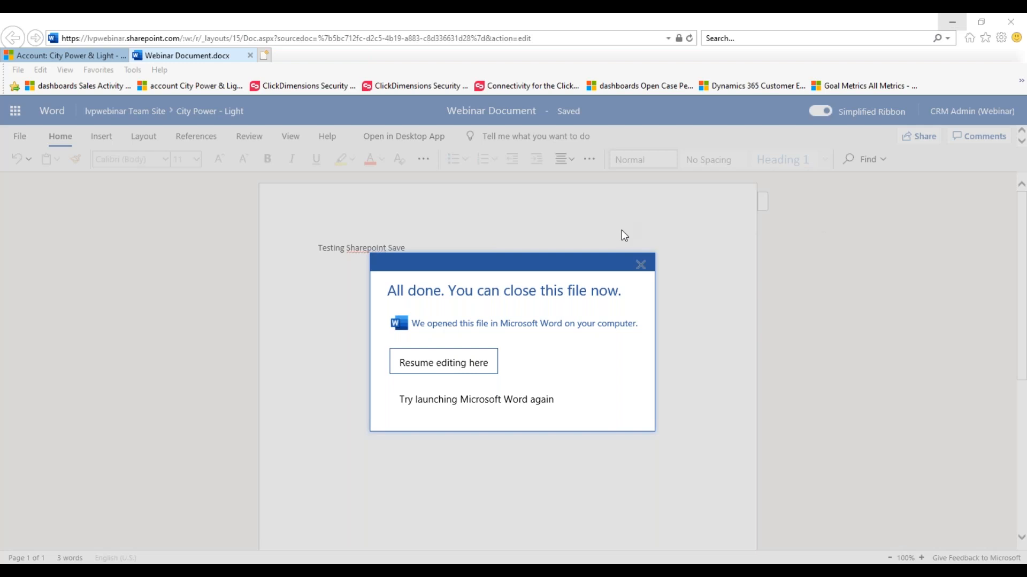
left_click(645, 266)
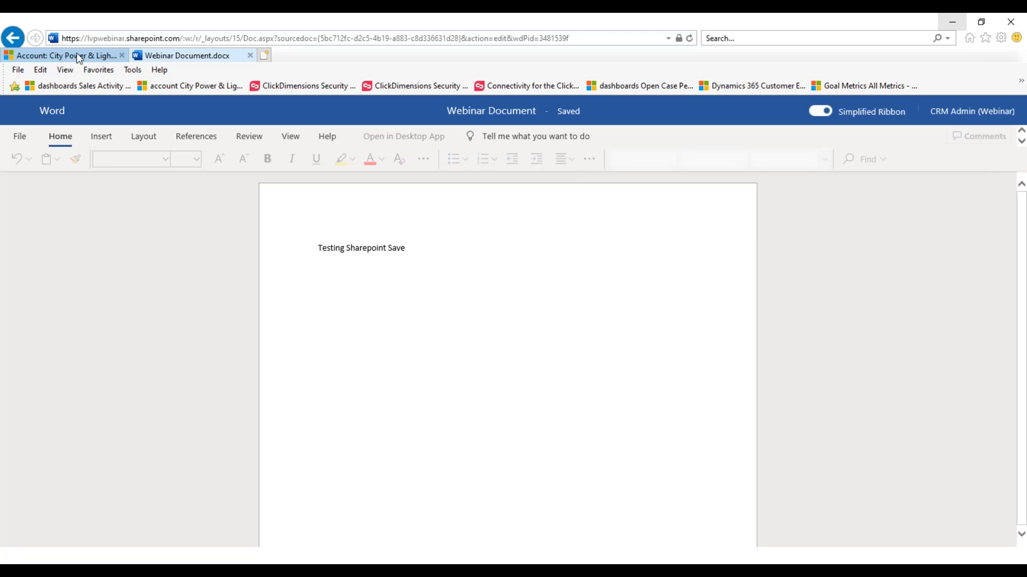
Step: Return to the City Power & Light account in Dynamics 365 and open its Documents on Default Site location in SharePoint
left_click(112, 53)
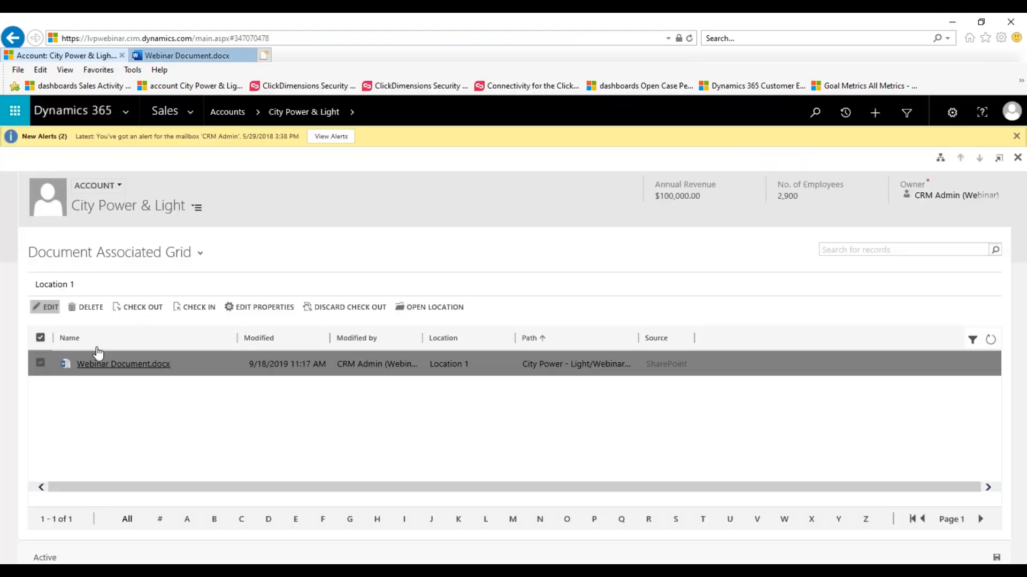
left_click(40, 364)
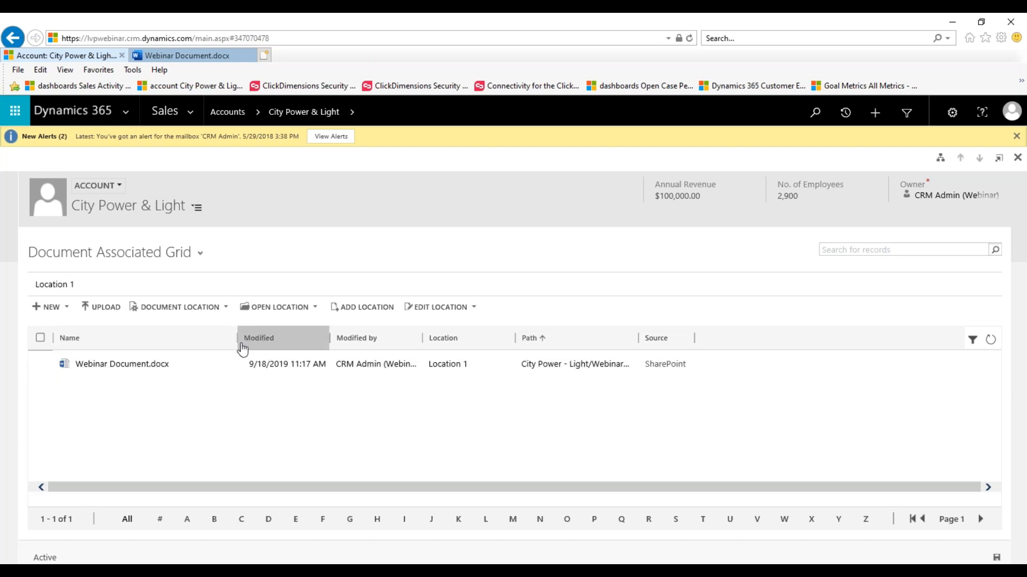
left_click(270, 307)
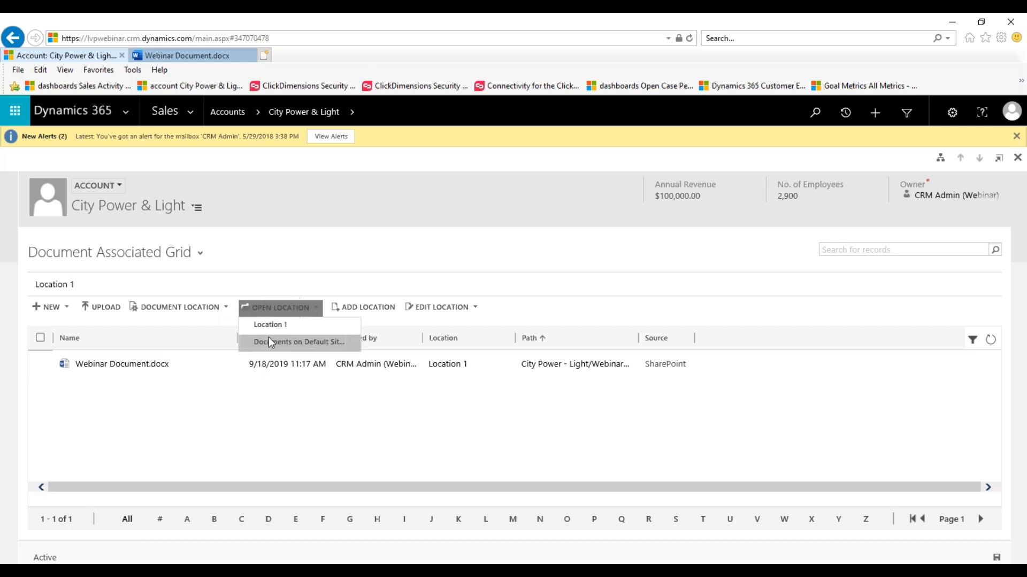
left_click(292, 340)
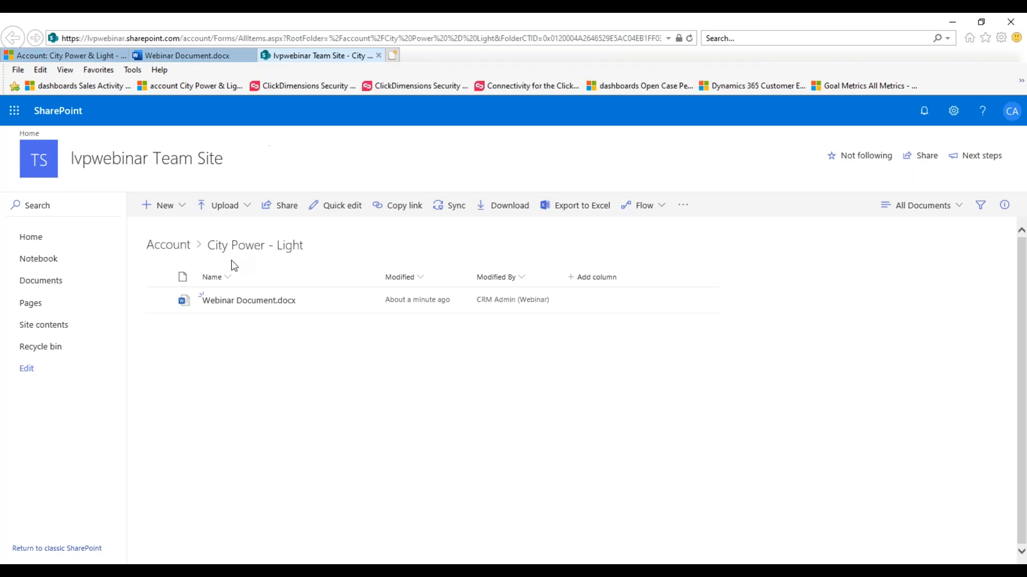
Step: Go up to the Account library and open the A- Datum Corporation folder to view its contents
left_click(168, 250)
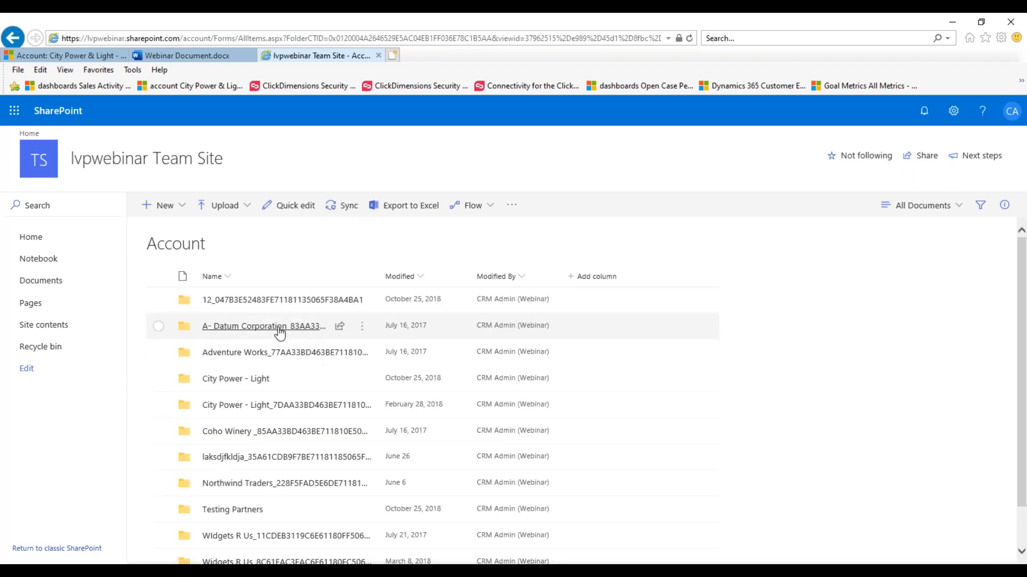
scroll(283, 337, "down", 1)
scroll(213, 424, "up", 1)
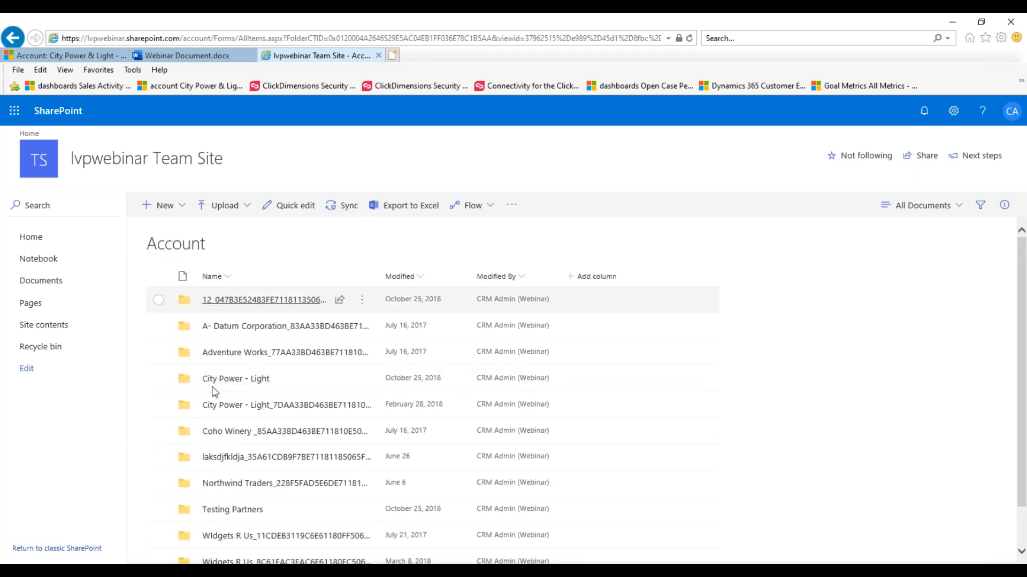
left_click(246, 333)
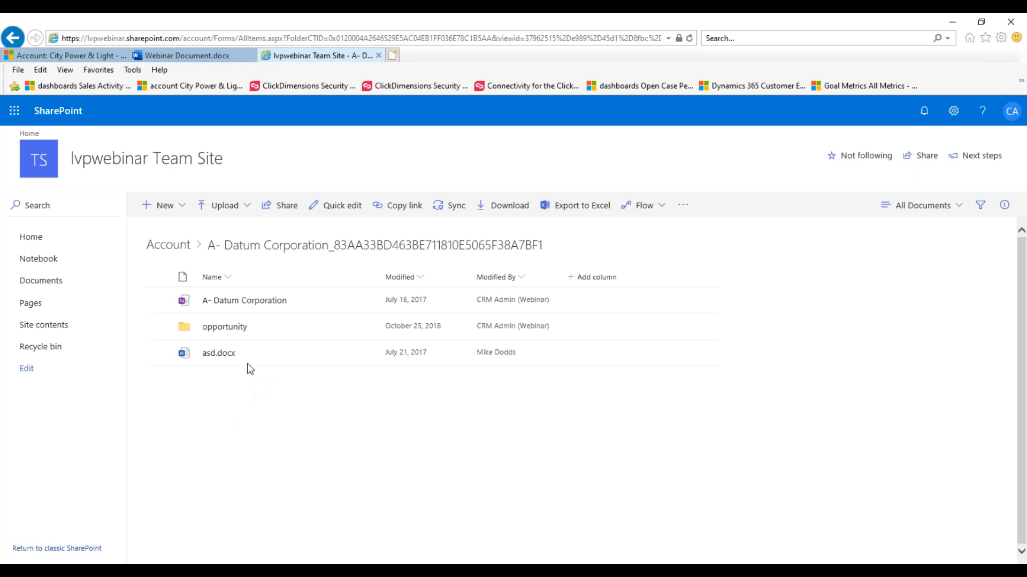
Step: Switch back to Dynamics 365, search the accounts for "*datum" and open the A. Datum Corporation record
left_click(70, 60)
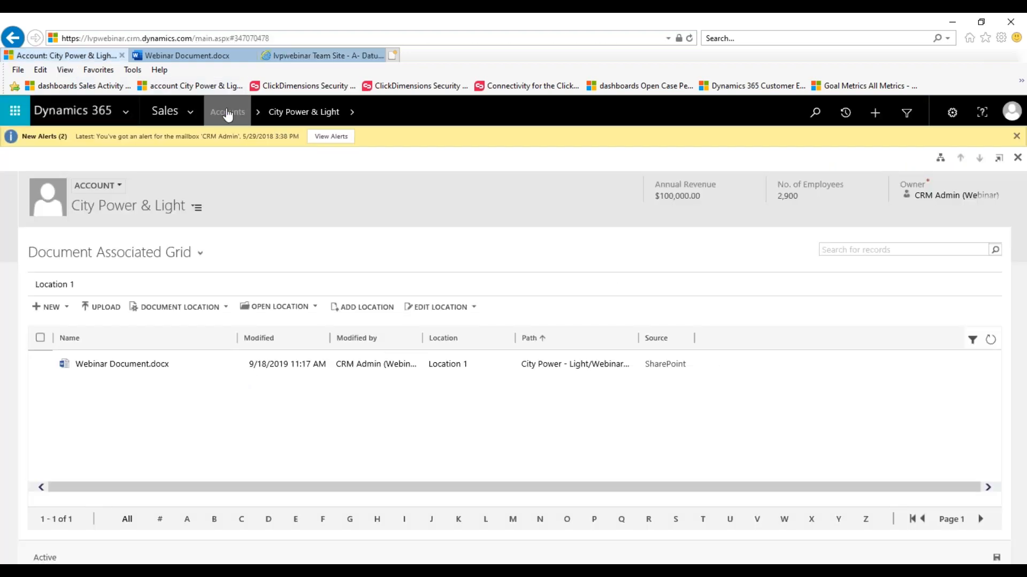
left_click(227, 114)
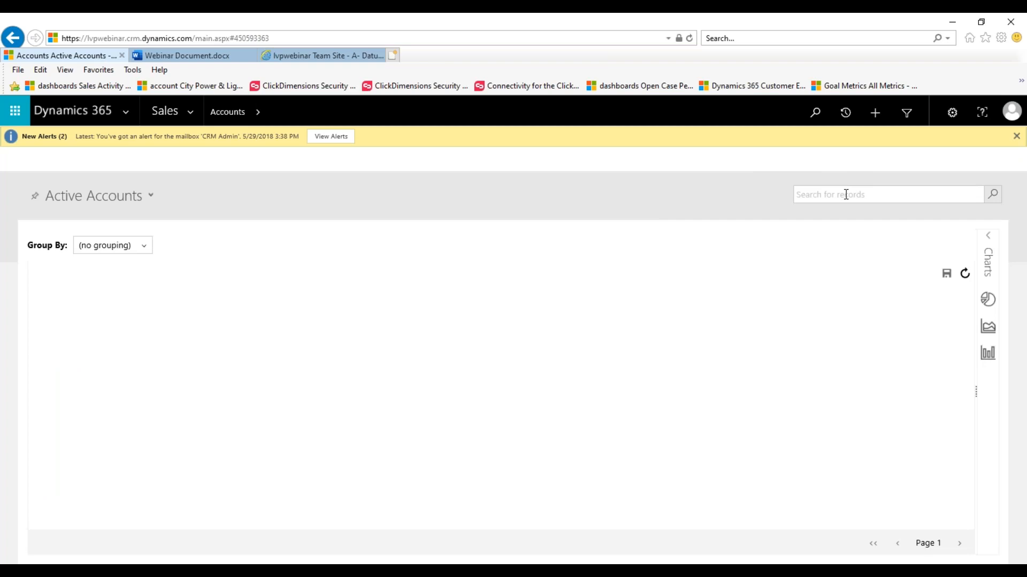
left_click(846, 195)
type("*dat")
key("Return")
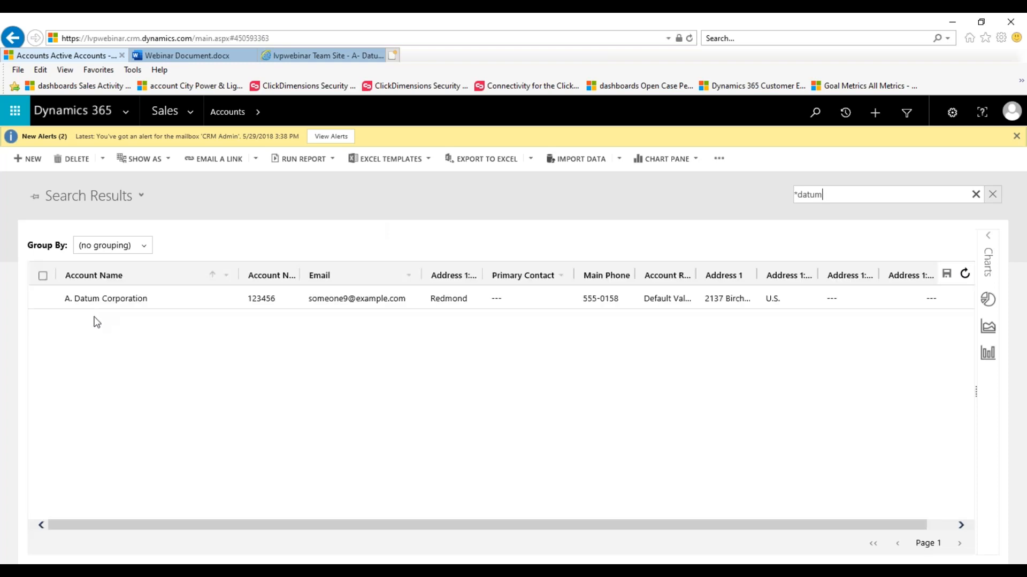
left_click(128, 298)
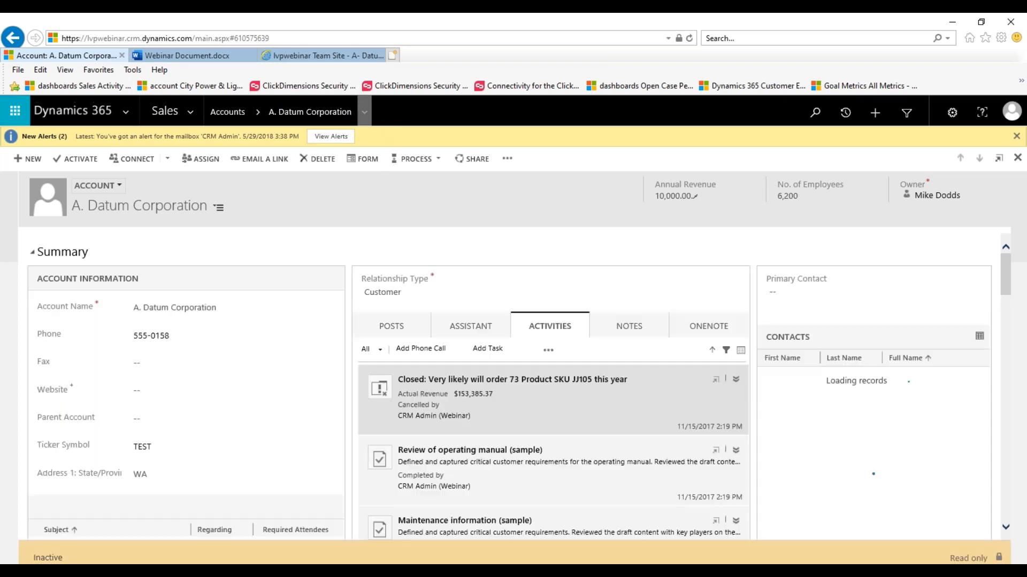
Step: Show A. Datum Corporation's documents and go through the opportunity folder into its "Very likely will order 73 Product SKU JJ105 this year" subfolder
left_click(364, 113)
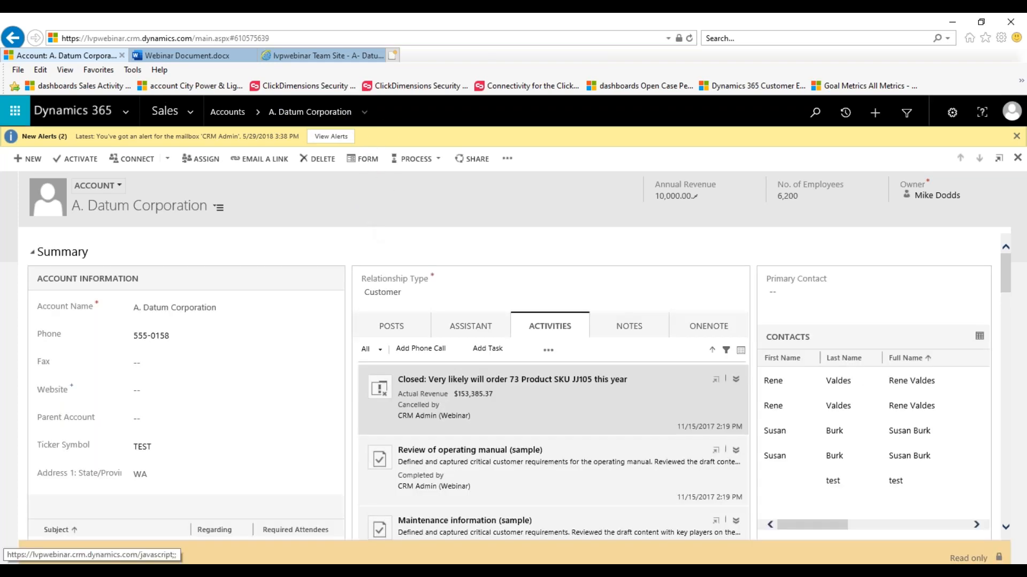
left_click(185, 169)
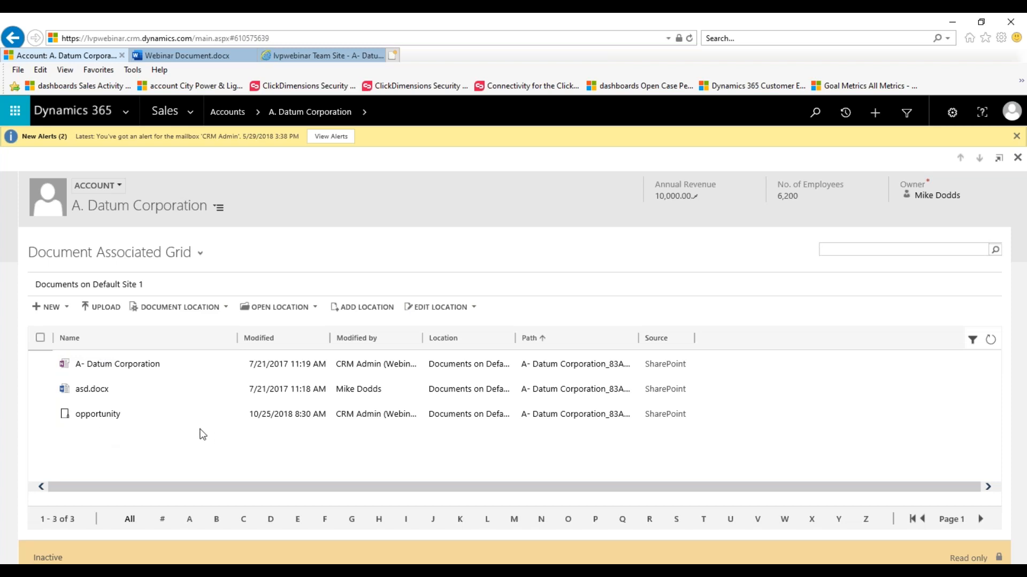
left_click(89, 415)
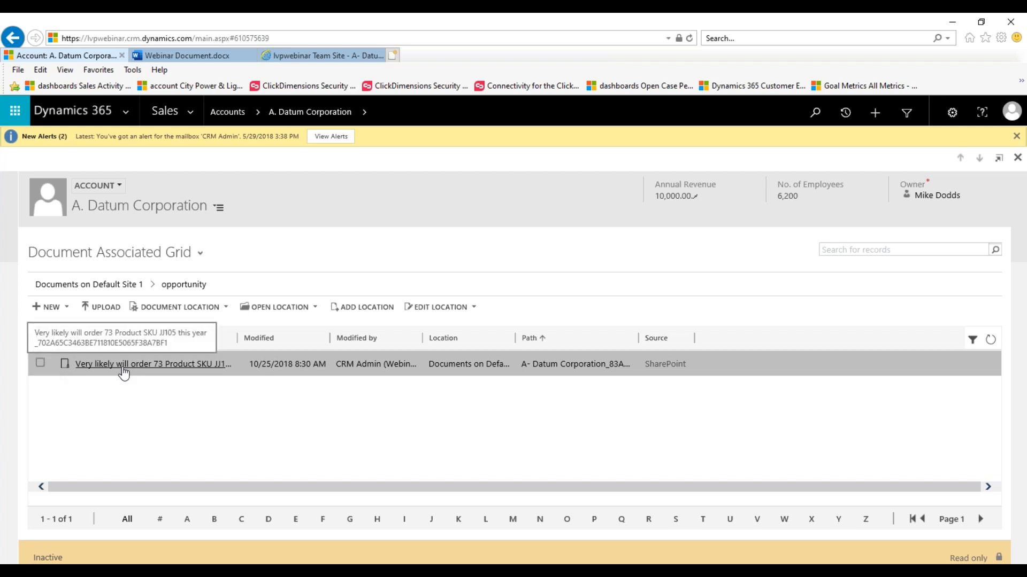
left_click(123, 369)
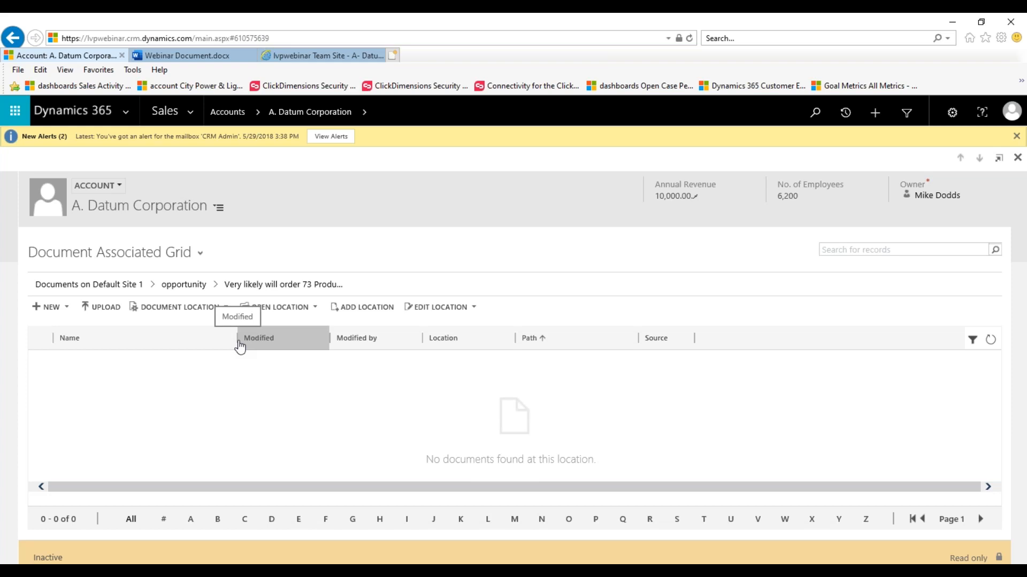
left_click(66, 306)
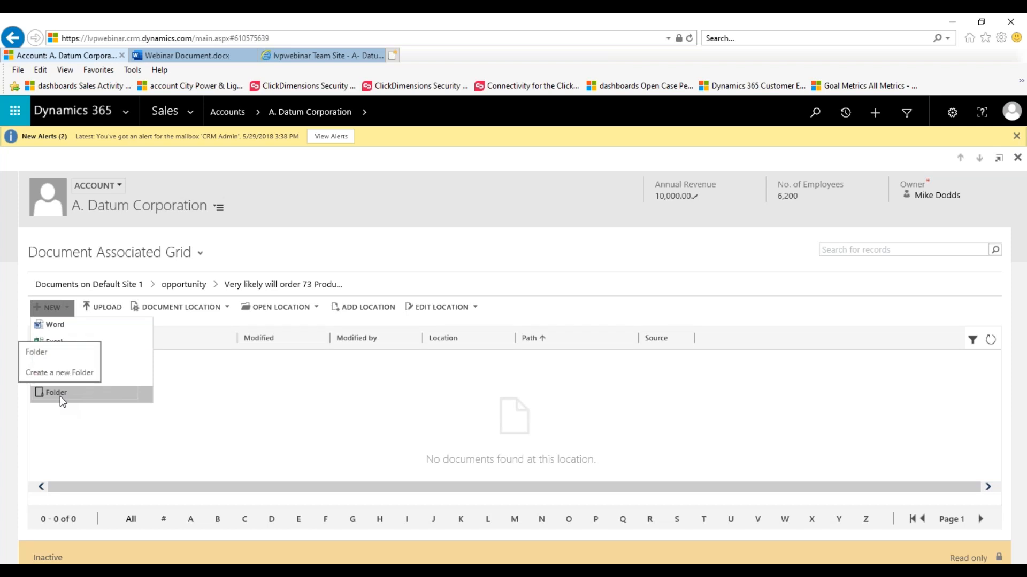
left_click(410, 422)
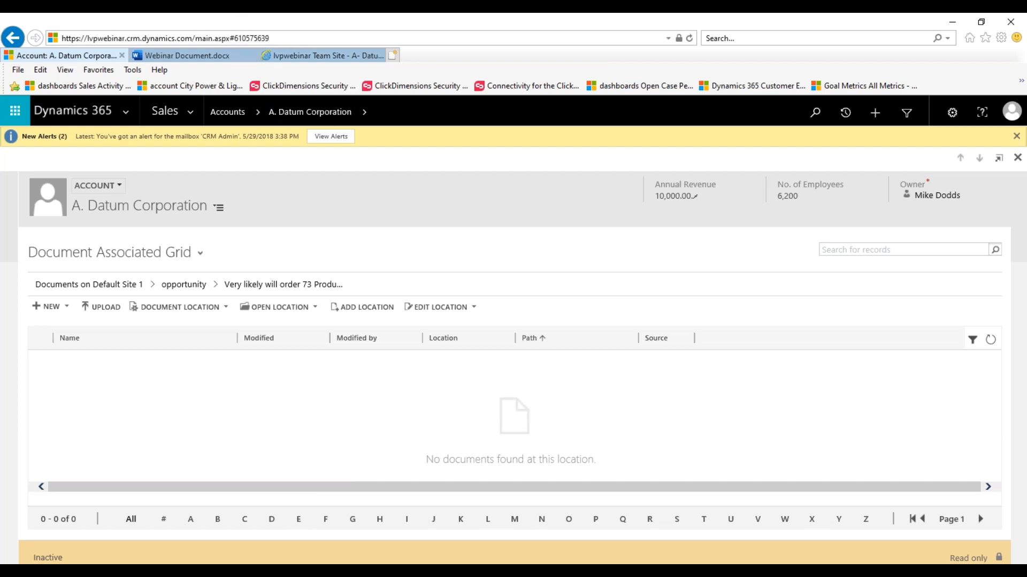
Step: Search all records for "widgets r" and open the Widgets R Us Corporate account
left_click(227, 112)
left_click(814, 113)
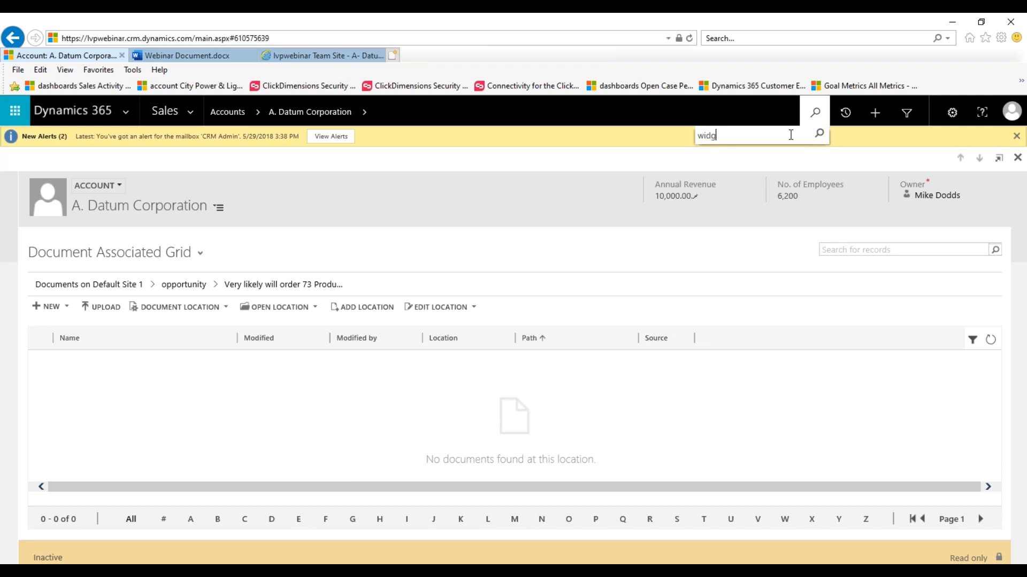
key("Return")
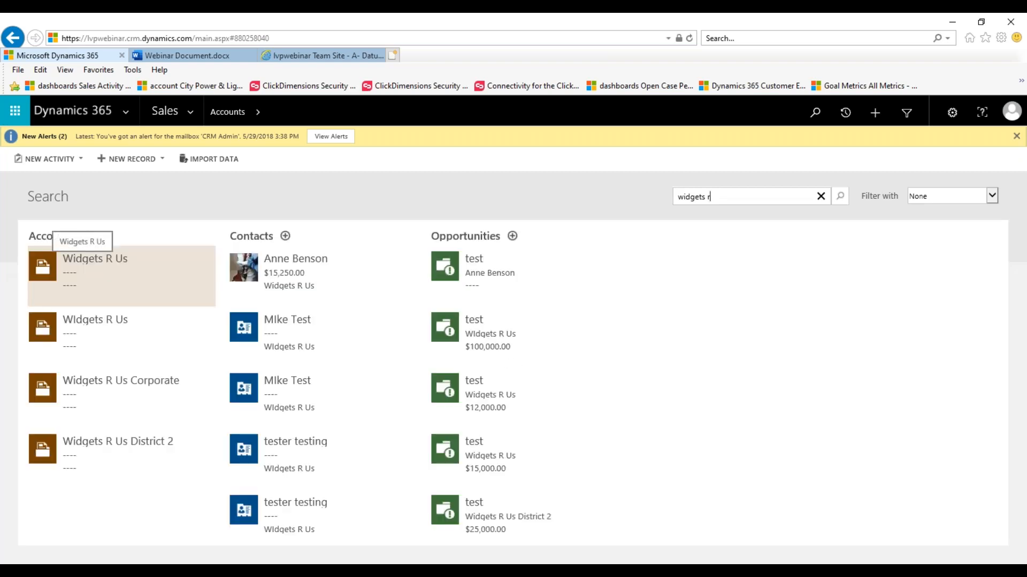
left_click(92, 385)
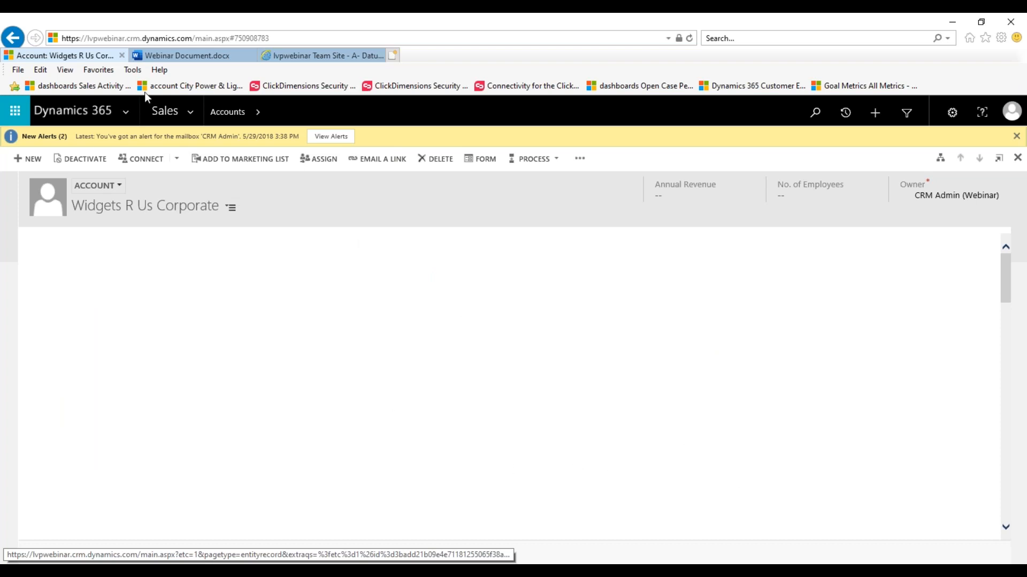
Step: Open the Widgets R Us Corporate account's OneNote notebook and title its untitled page "Testing Functionality"
left_click(698, 333)
scroll(463, 371, "down", 3)
scroll(652, 391, "up", 3)
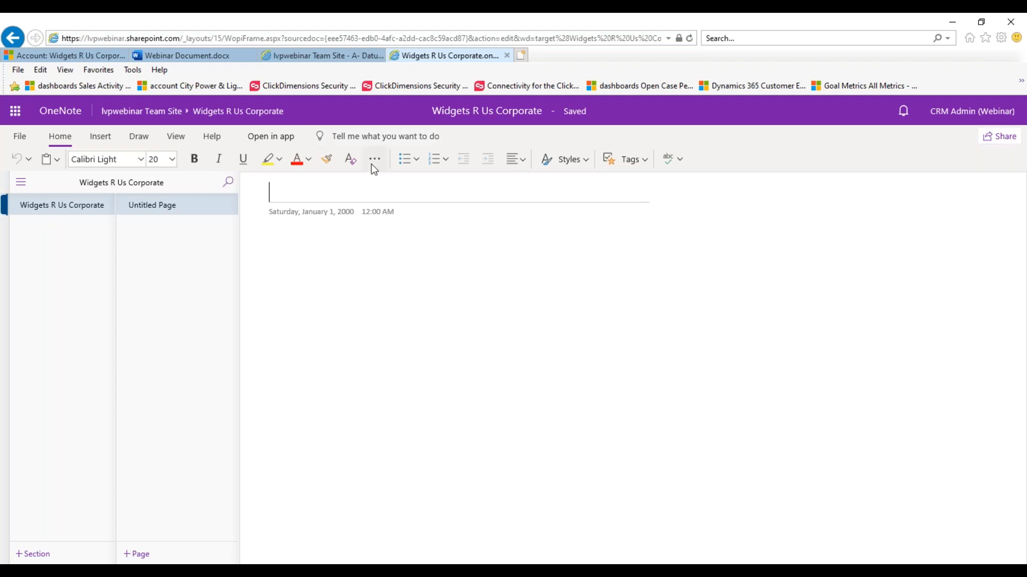
type("Testing Functionality")
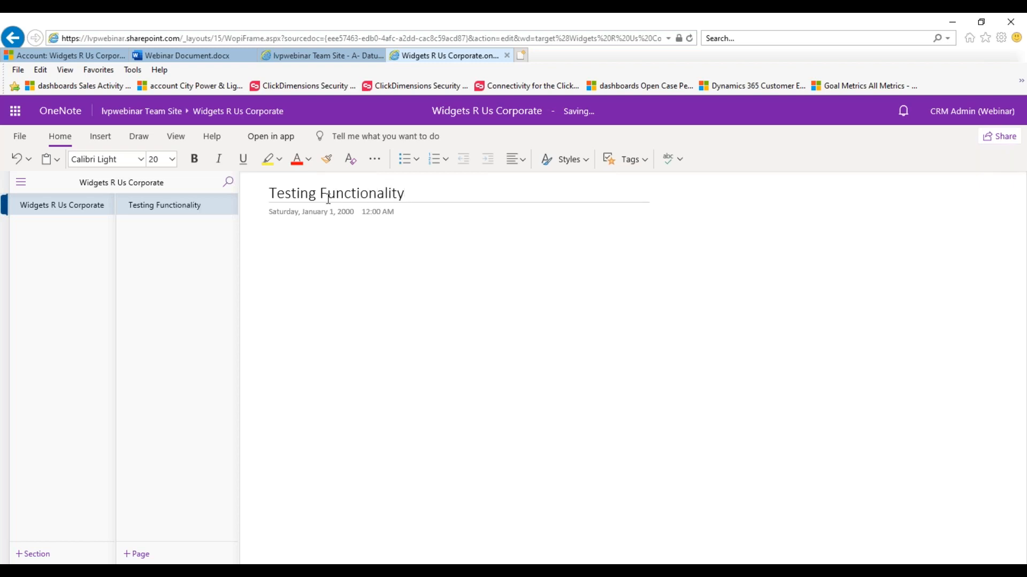
key("Return")
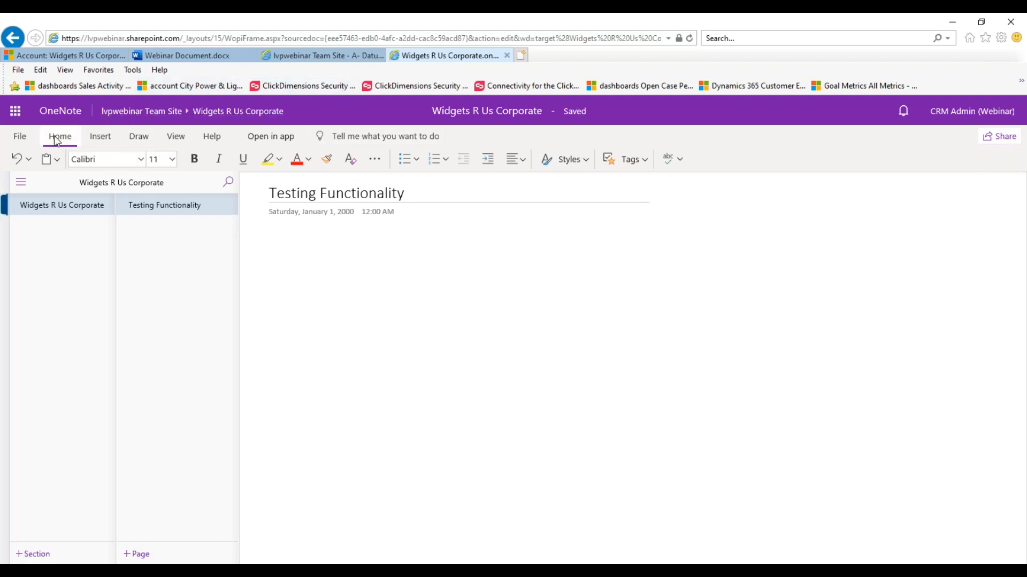
Step: Try to open the Widgets R Us Corporate notebook in the OneNote 2016 desktop app, cancelling at the file security warning
left_click(99, 137)
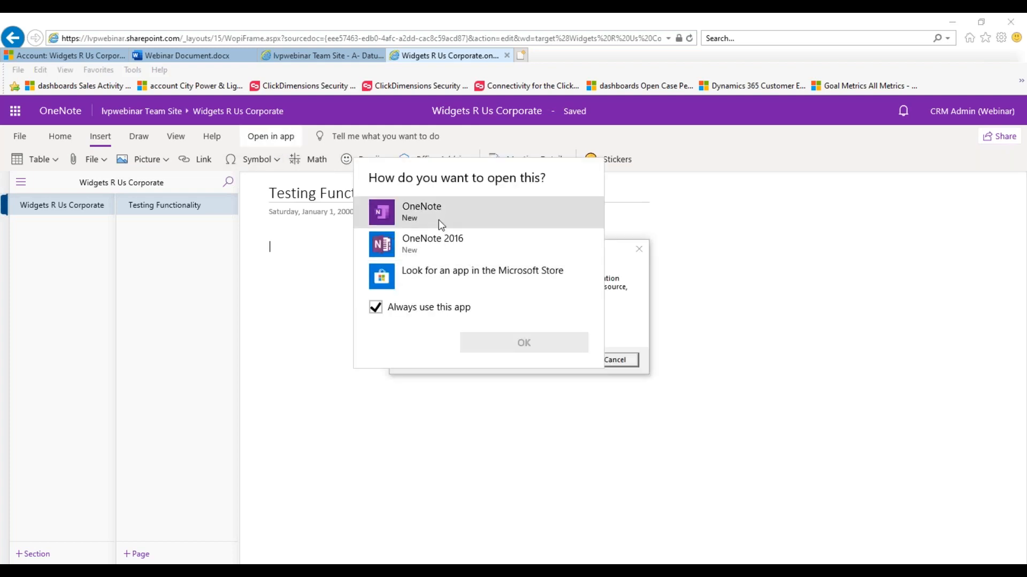
left_click(434, 246)
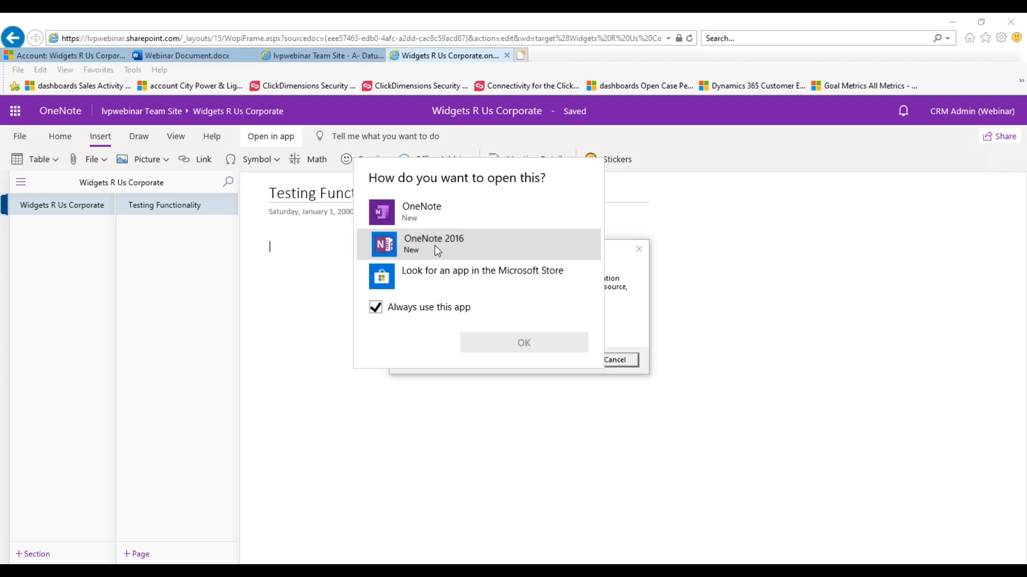
left_click(492, 348)
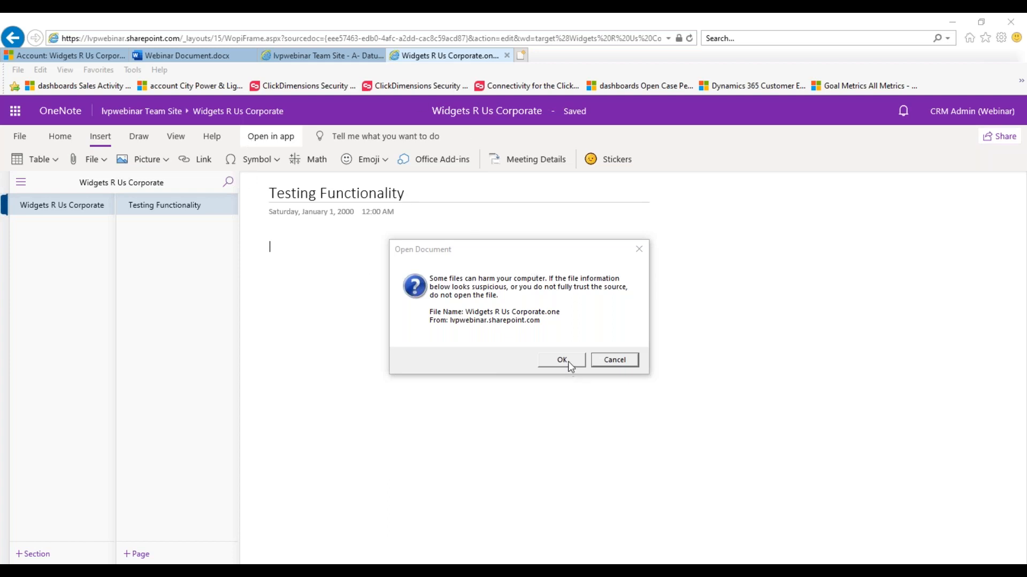
left_click(604, 361)
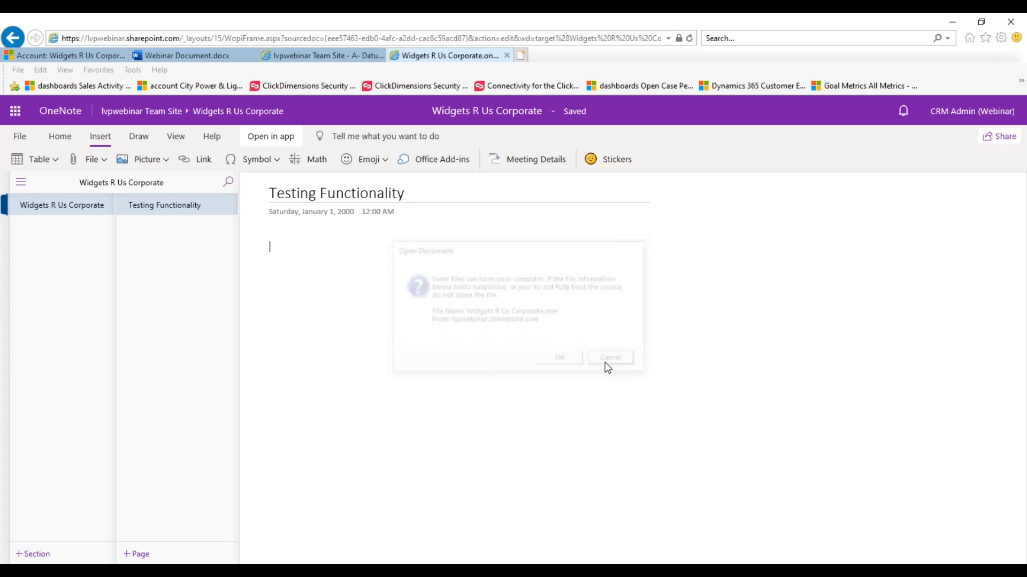
Step: Place the text cursor in the body of the "Testing Functionality" page and go back to the notebook's previous browser history entry
left_click(286, 259)
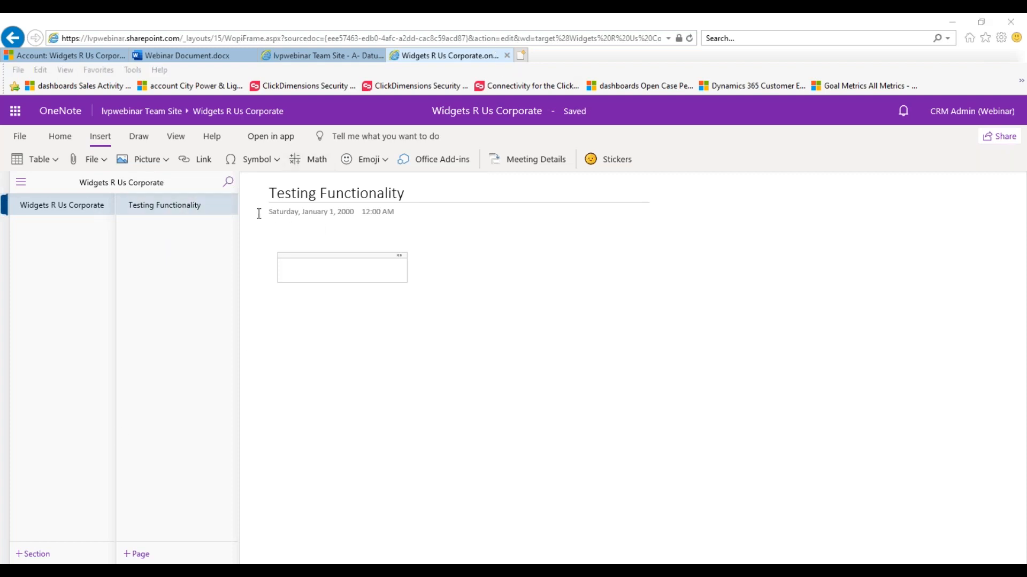
left_click(177, 207)
right_click(21, 33)
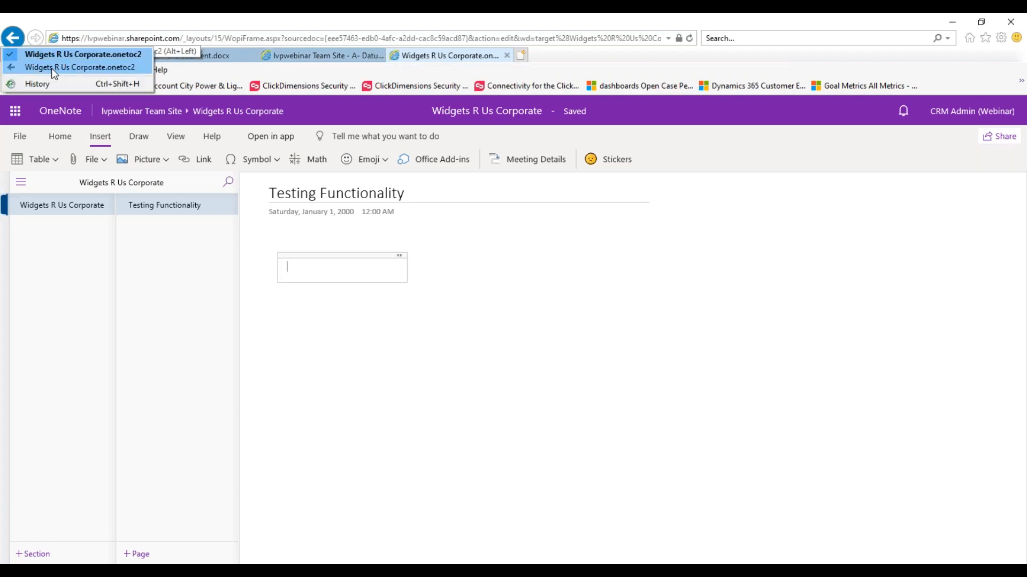
left_click(52, 69)
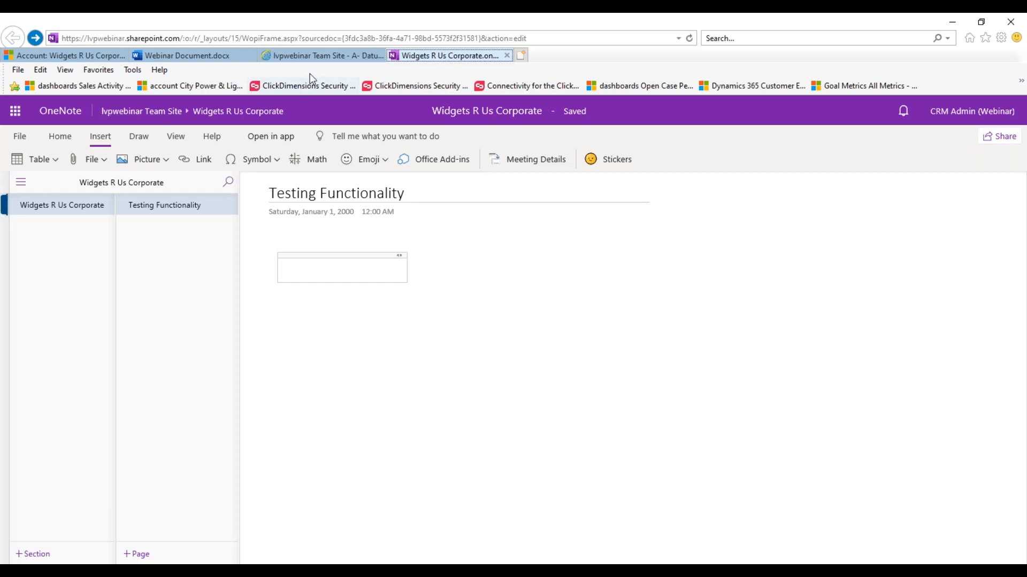
Step: View the team site's A. Datum Corporation folder in SharePoint, return to Dynamics 365 and look over the Widgets R Us Corporate account
left_click(310, 58)
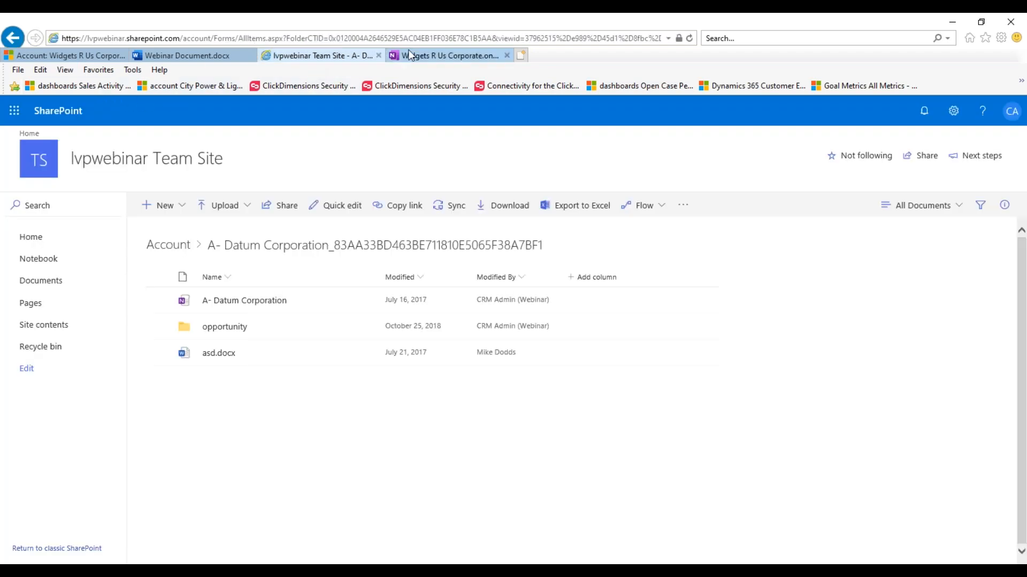
left_click(452, 56)
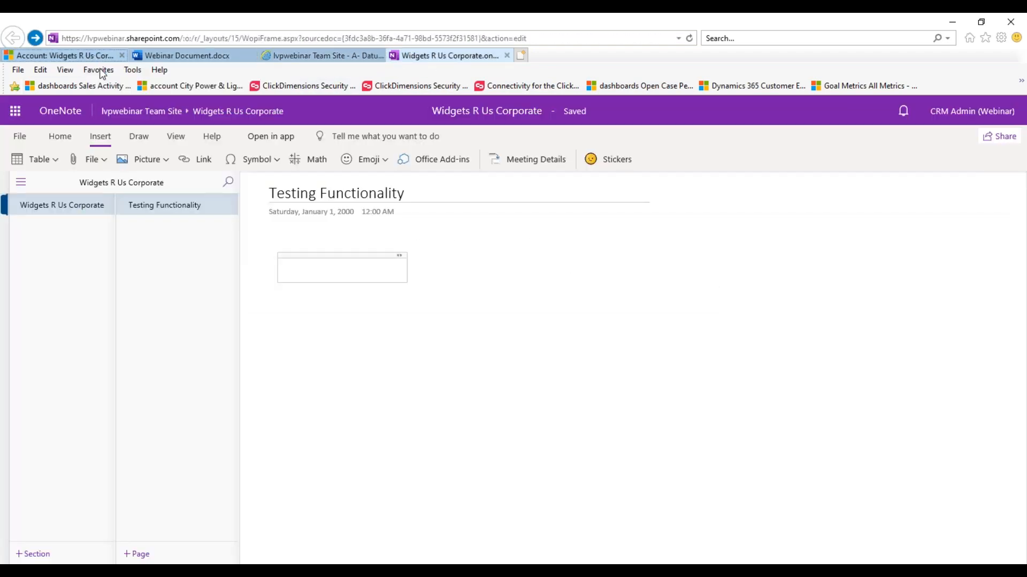
left_click(90, 57)
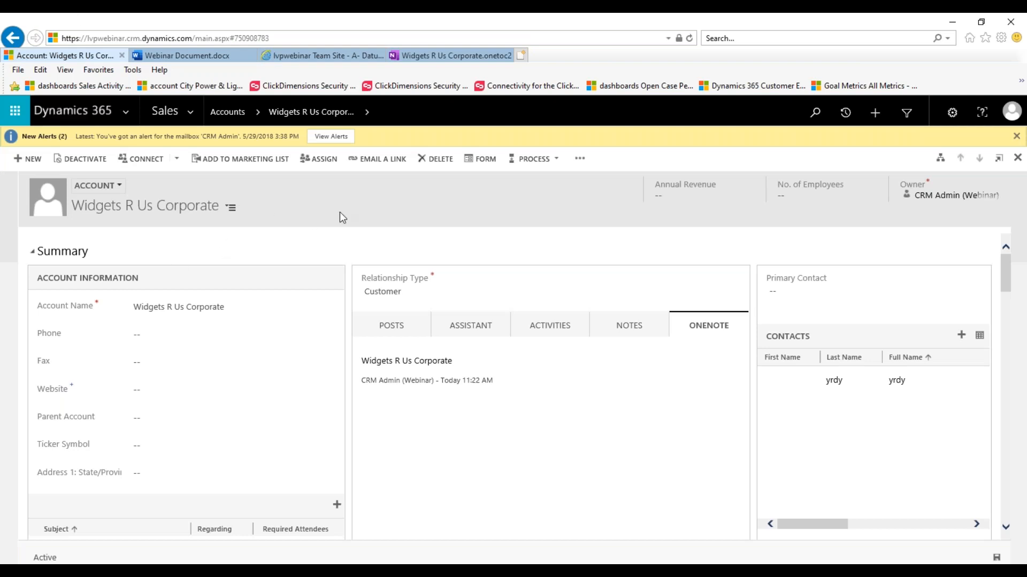
scroll(160, 320, "down", 2)
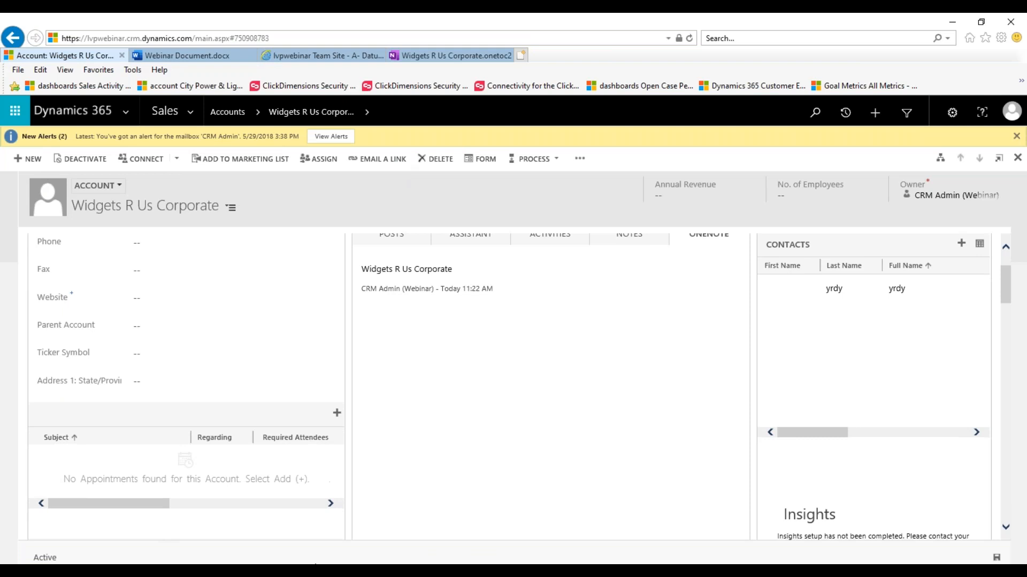
left_click(302, 570)
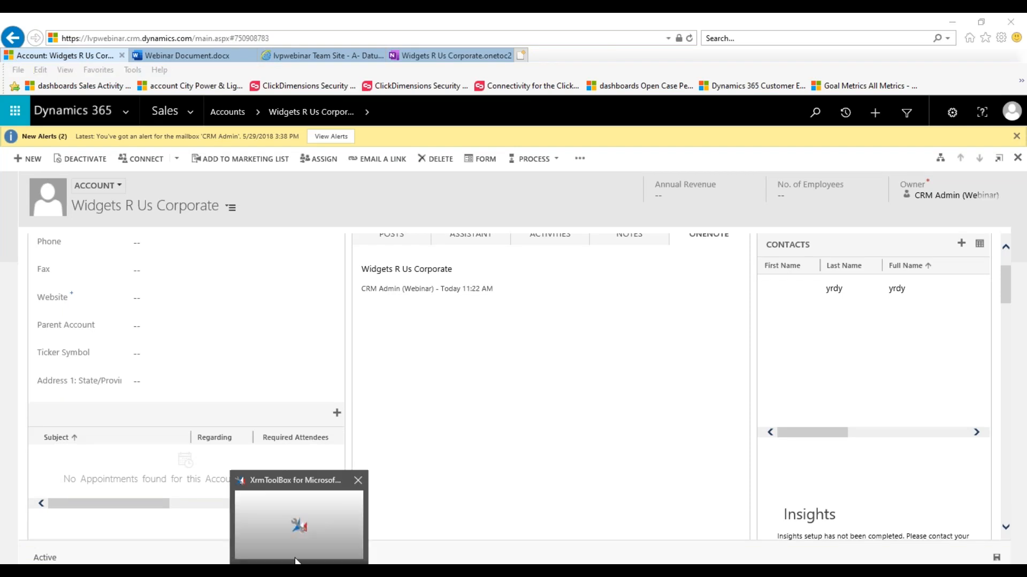
left_click(288, 189)
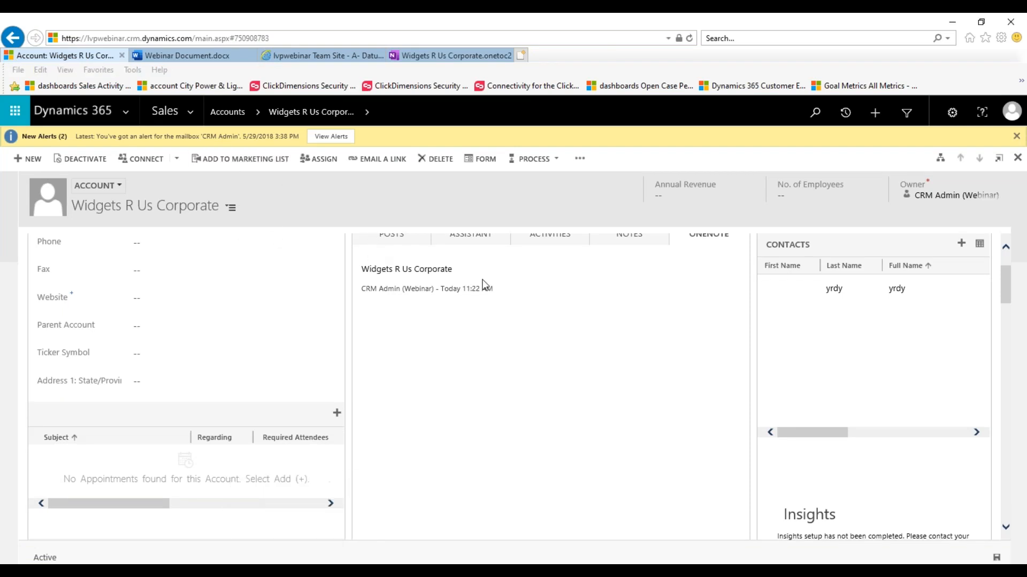
scroll(501, 297, "up", 2)
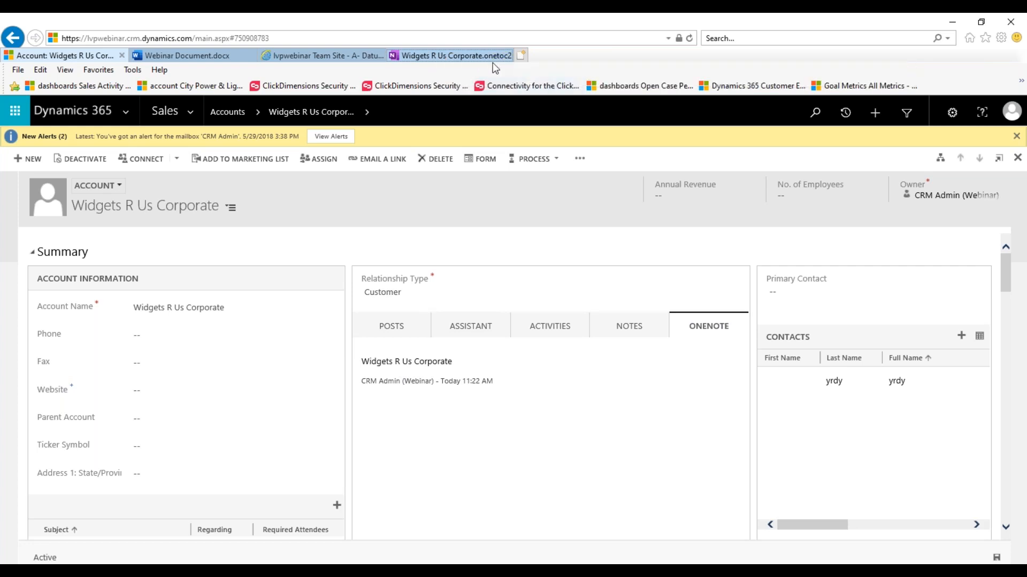
Step: Close the OneNote notebook, reopen it from the Widgets R Us Corporate account's OneNote list, and return to the account record
left_click(506, 56)
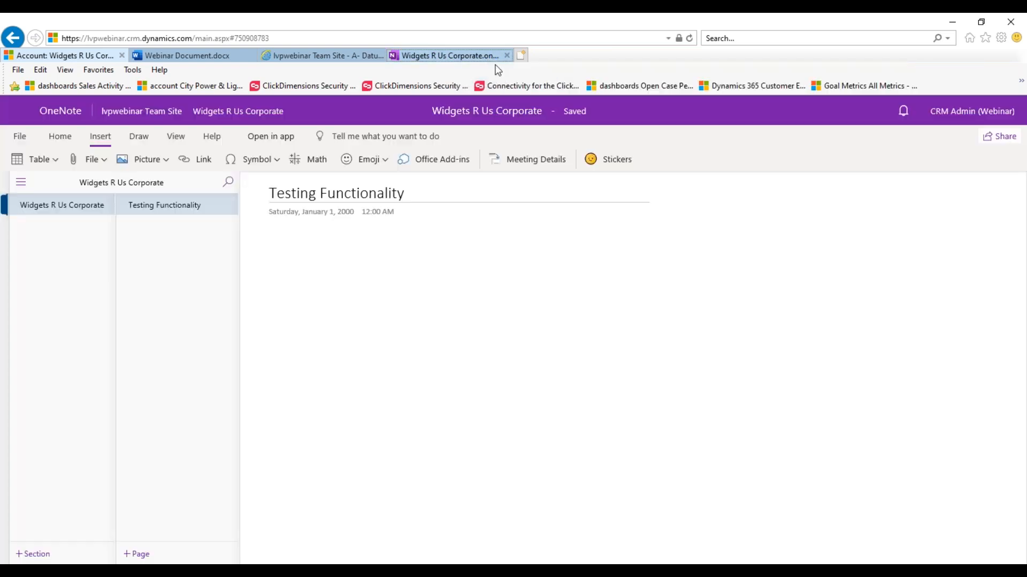
left_click(514, 299)
left_click(78, 57)
left_click(410, 365)
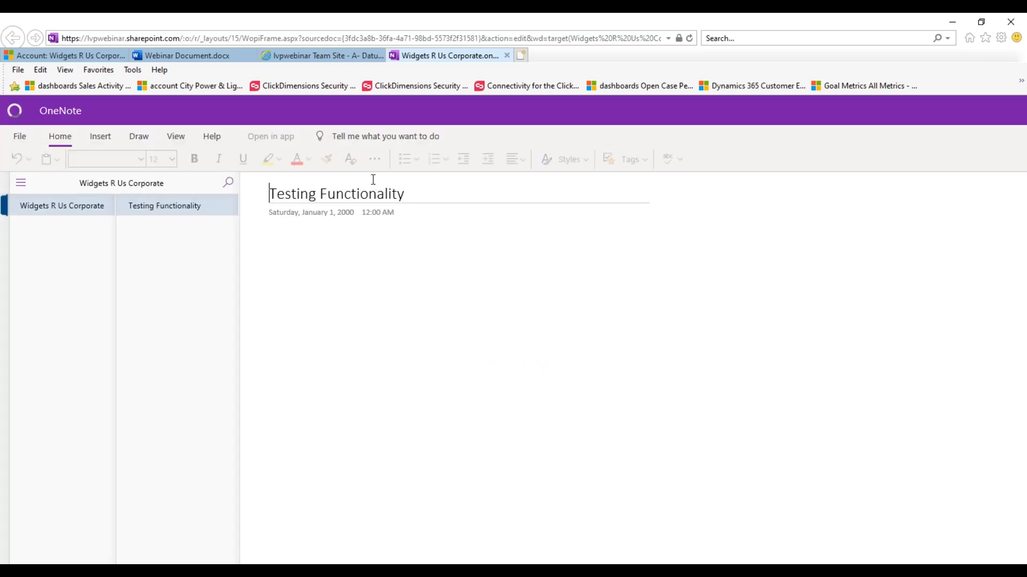
left_click(99, 56)
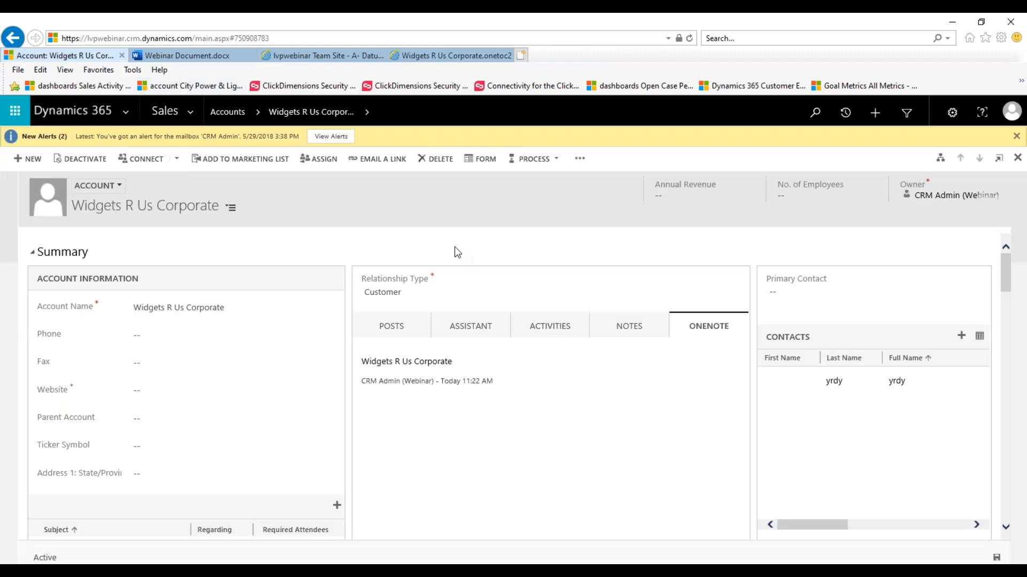